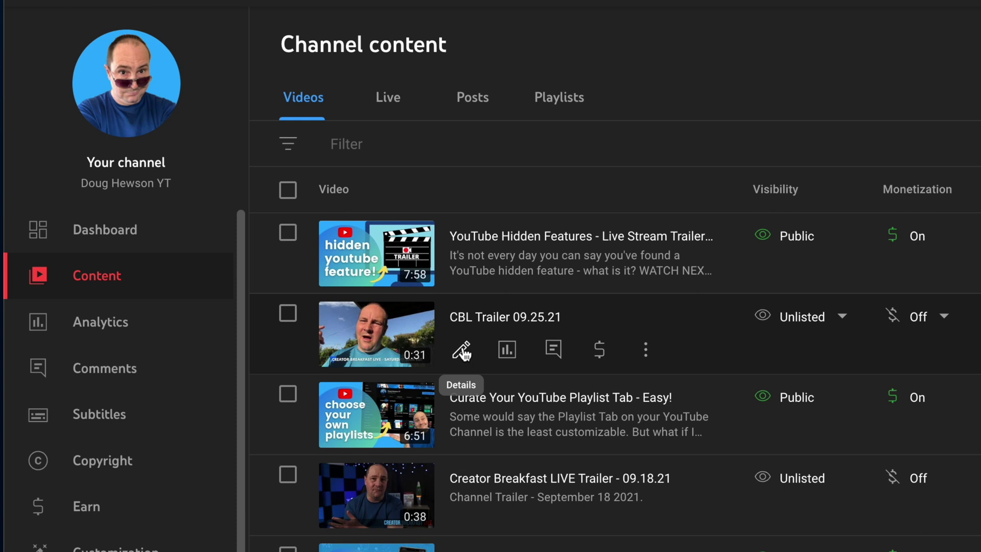
# - Open the video CBL Trailer 09.25.21 in the video editor
pyautogui.click(463, 351)
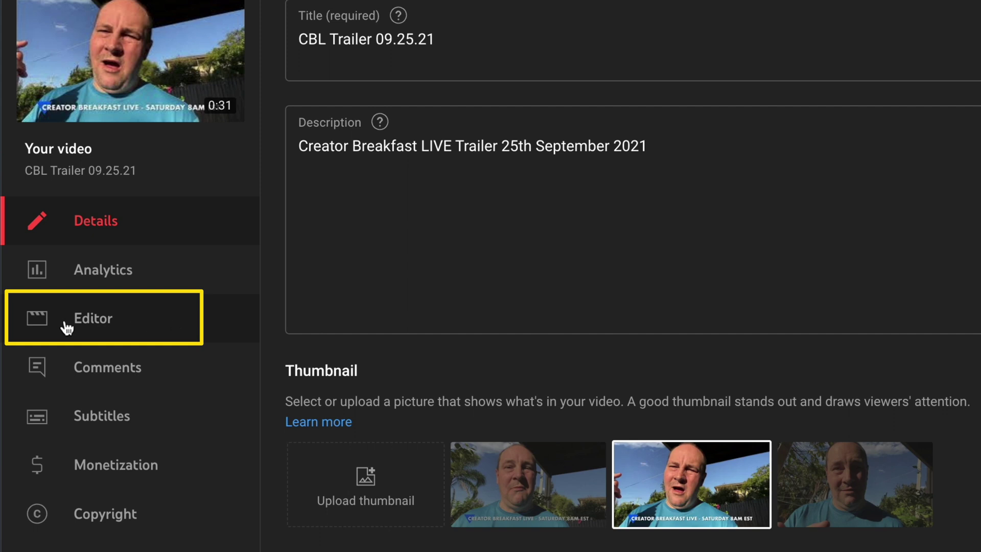
pyautogui.click(106, 319)
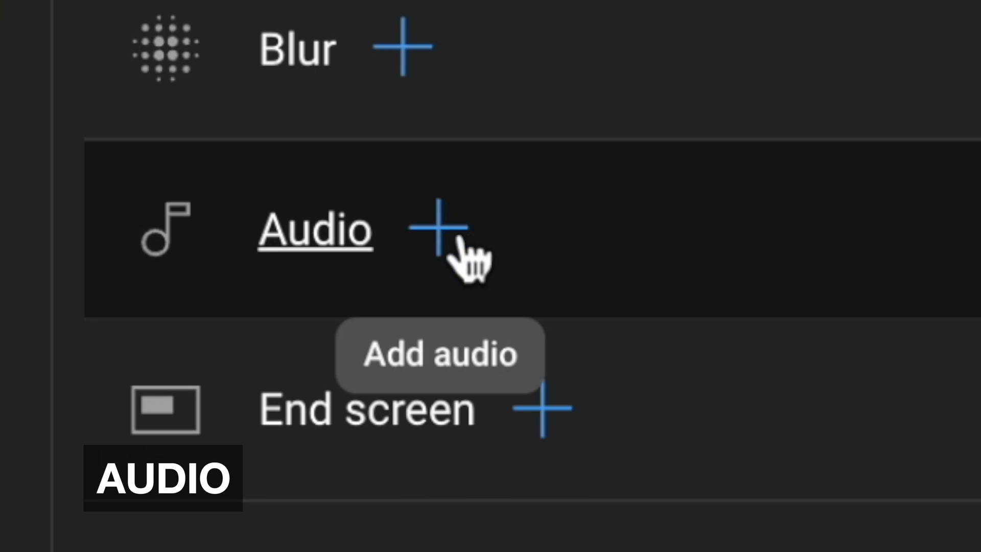
# - Preview the music track Savior from the audio list and add it to the video
pyautogui.click(447, 229)
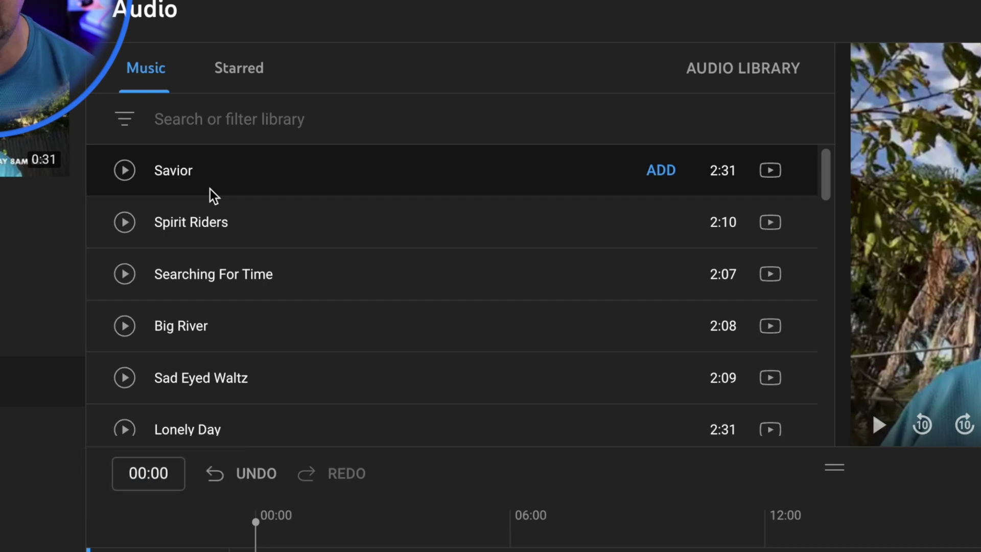
pyautogui.click(125, 171)
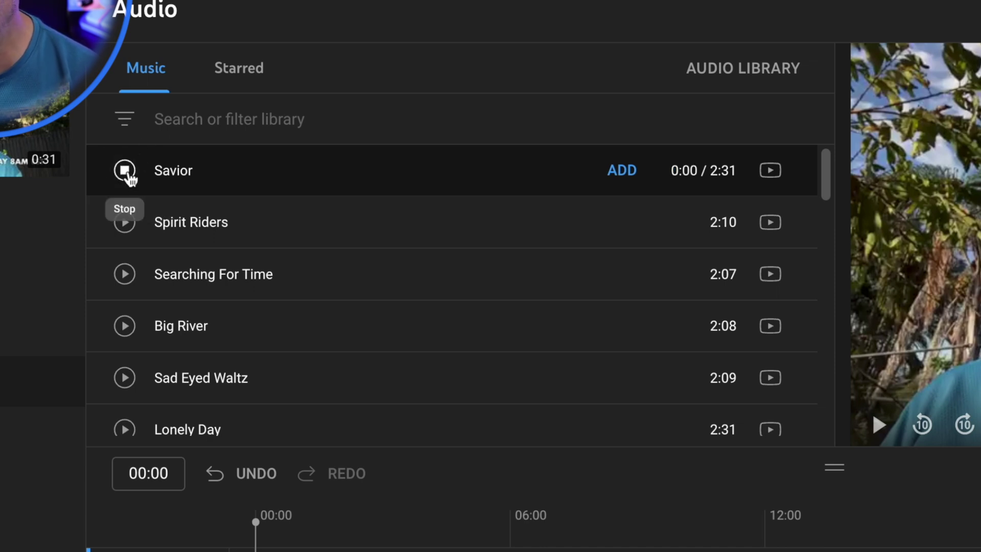
pyautogui.click(126, 171)
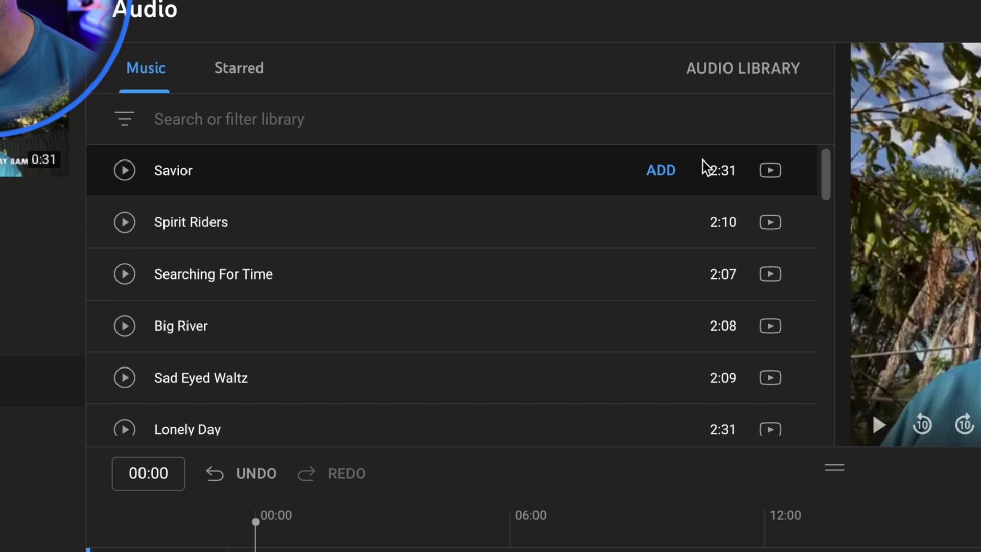
pyautogui.moveTo(772, 177)
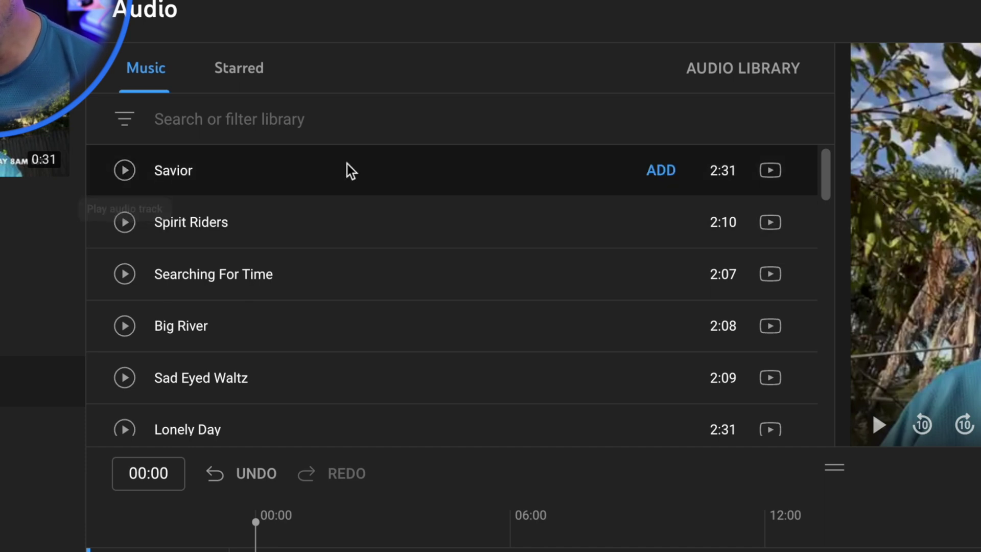
pyautogui.click(660, 171)
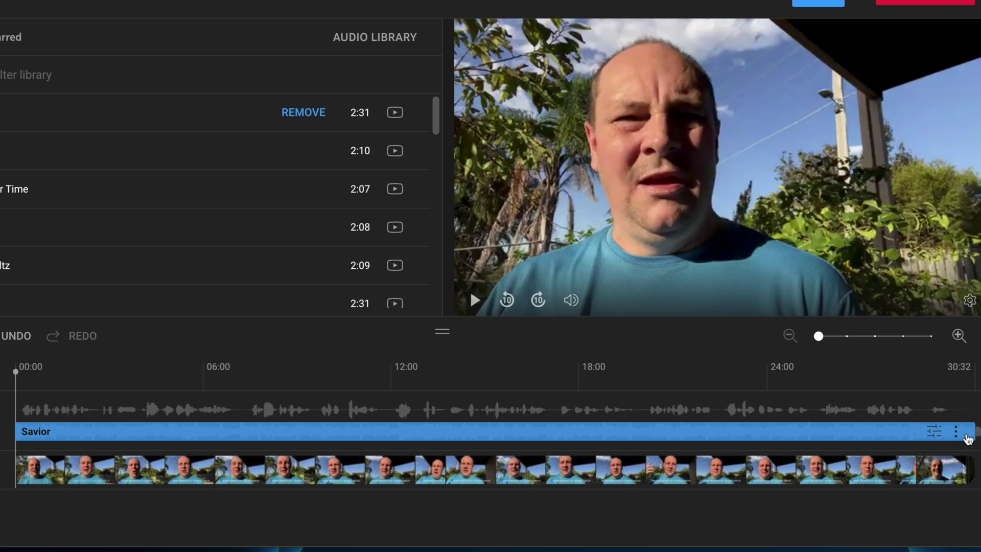
# - Lower the mix level of the Savior track on the timeline to near its minimum
pyautogui.click(957, 433)
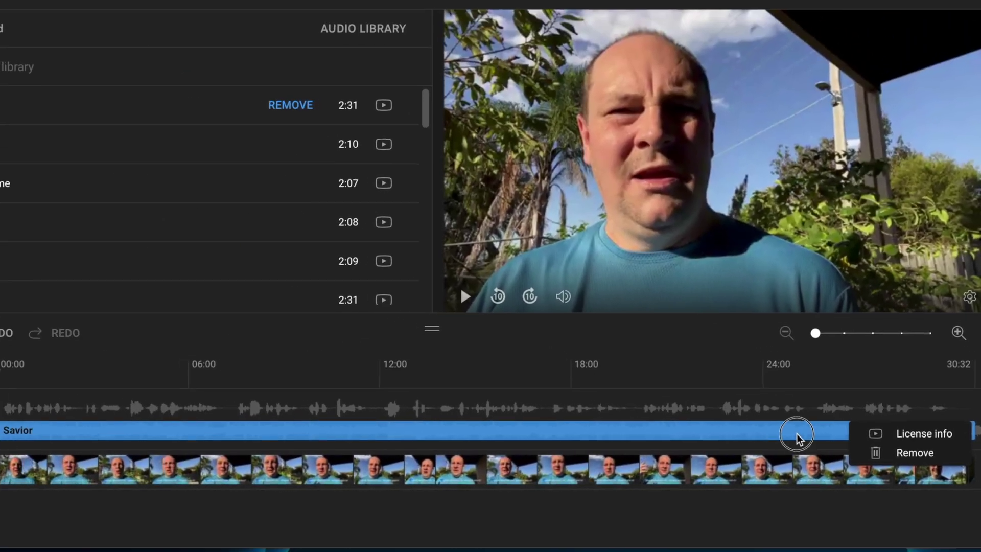
pyautogui.click(523, 358)
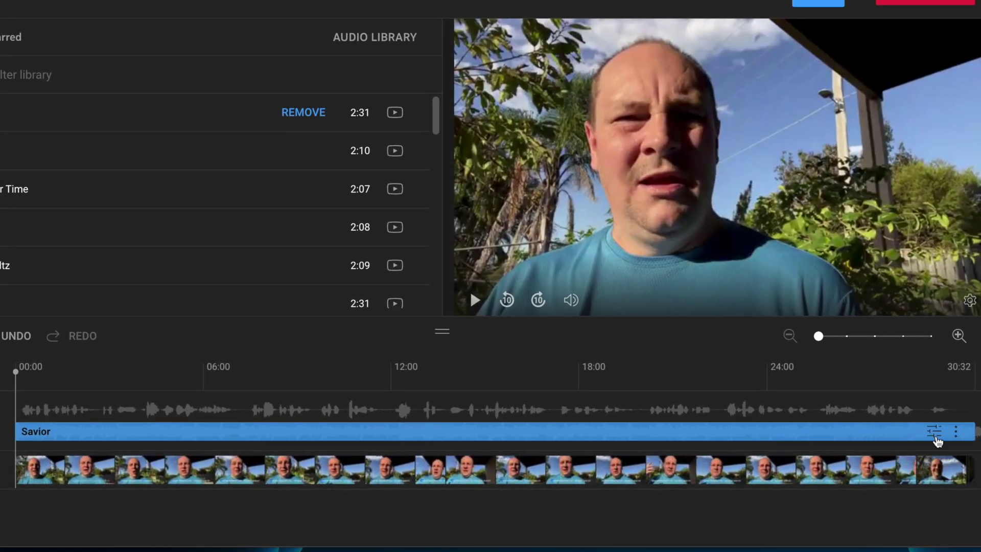
pyautogui.click(938, 437)
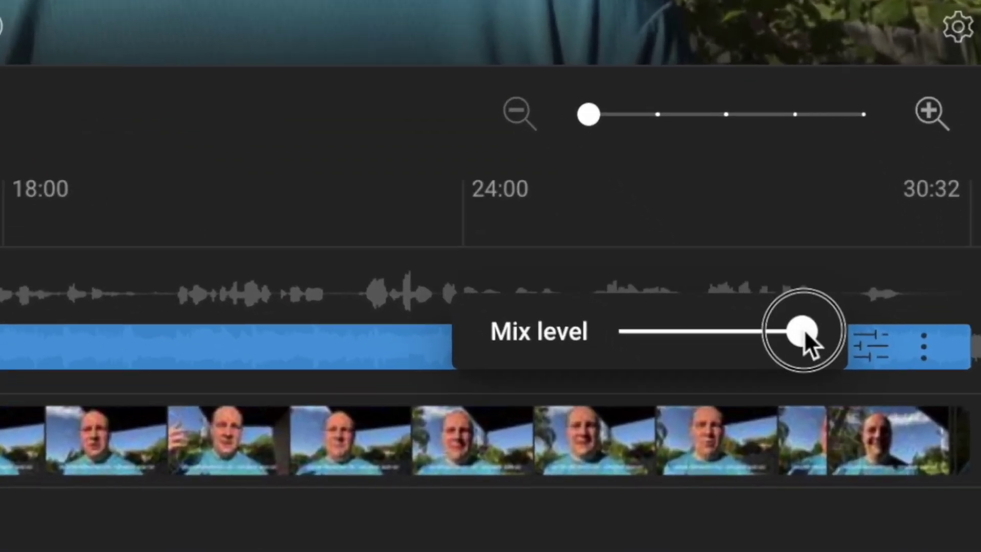
pyautogui.moveTo(904, 425); pyautogui.dragTo(875, 425)
pyautogui.moveTo(718, 324); pyautogui.dragTo(636, 332)
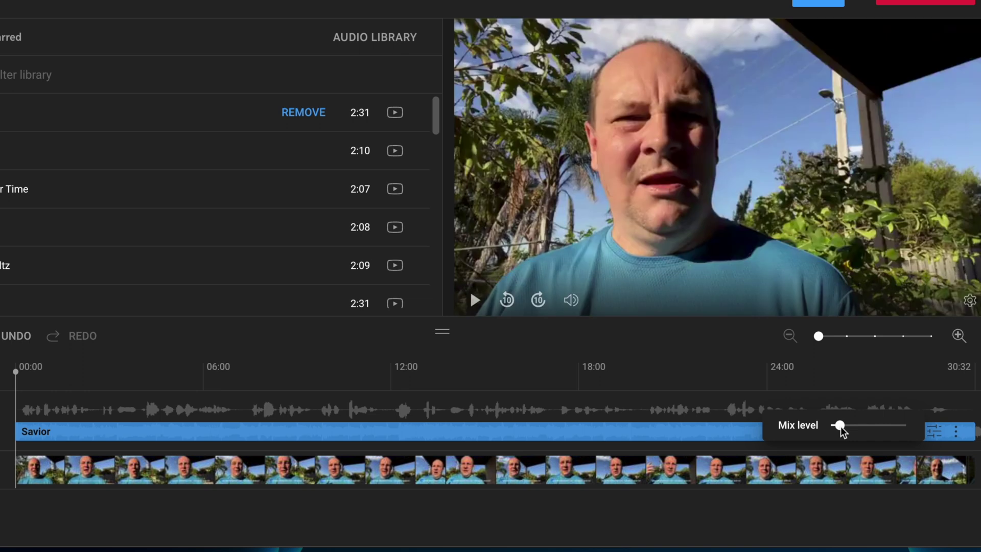
# - Play back the video in two stretches to check how the music mixes with the voice
pyautogui.click(473, 300)
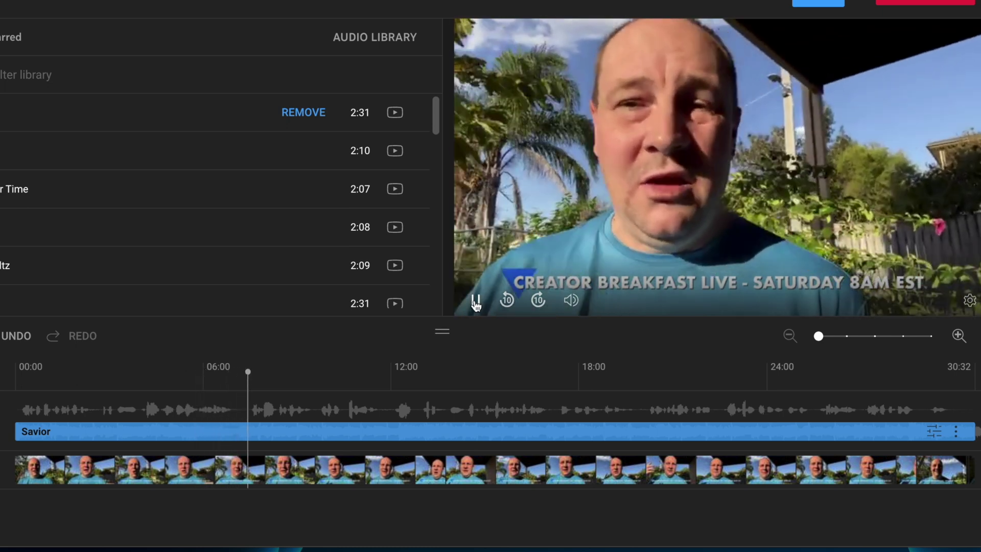
pyautogui.moveTo(692, 434)
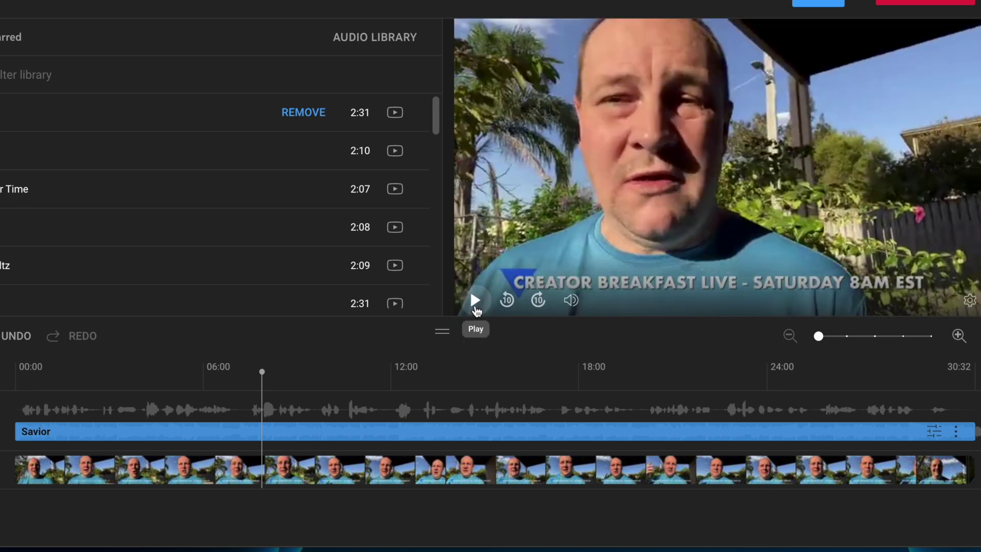
pyautogui.click(475, 301)
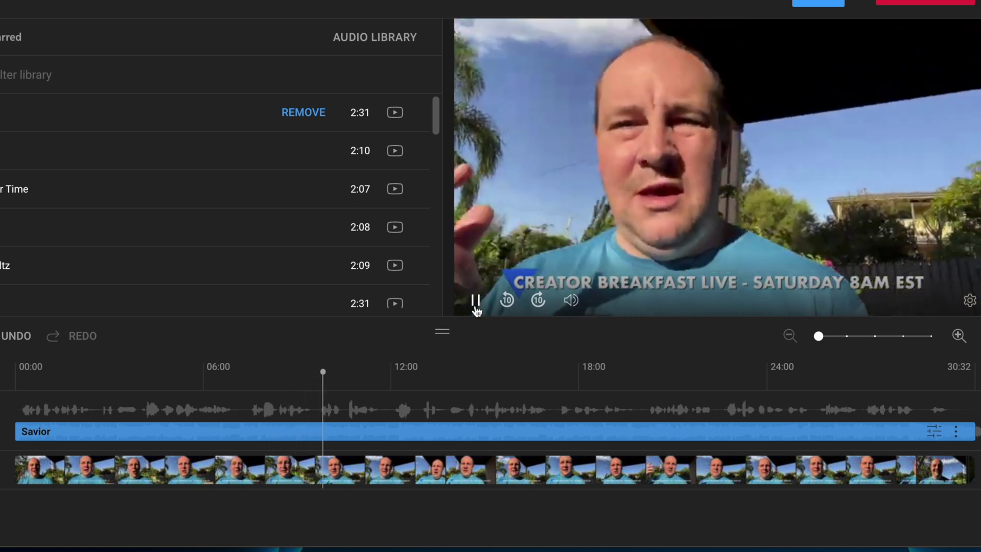
pyautogui.click(476, 301)
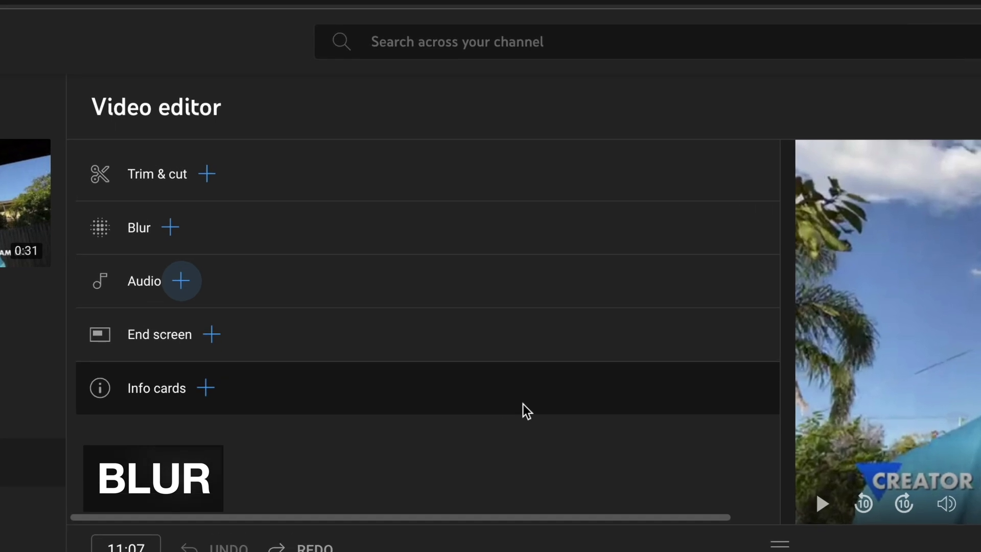
# - Add a face blur to the video, selecting the detected face and applying it
pyautogui.click(160, 239)
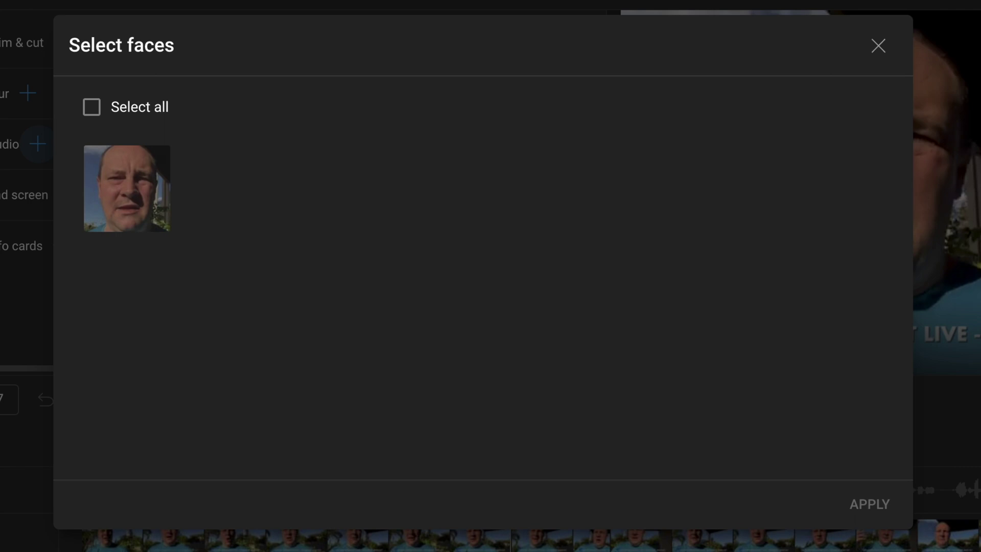
pyautogui.click(150, 189)
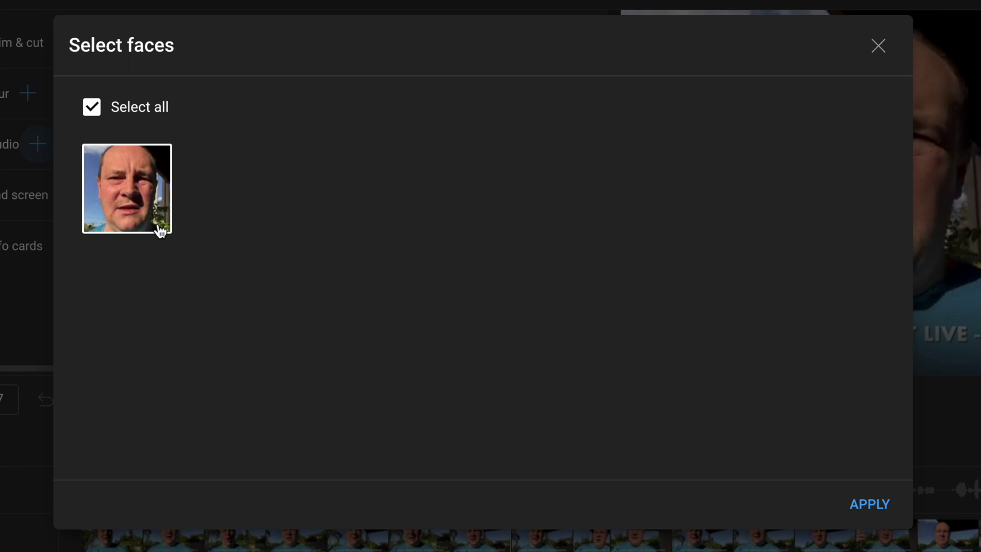
pyautogui.click(853, 511)
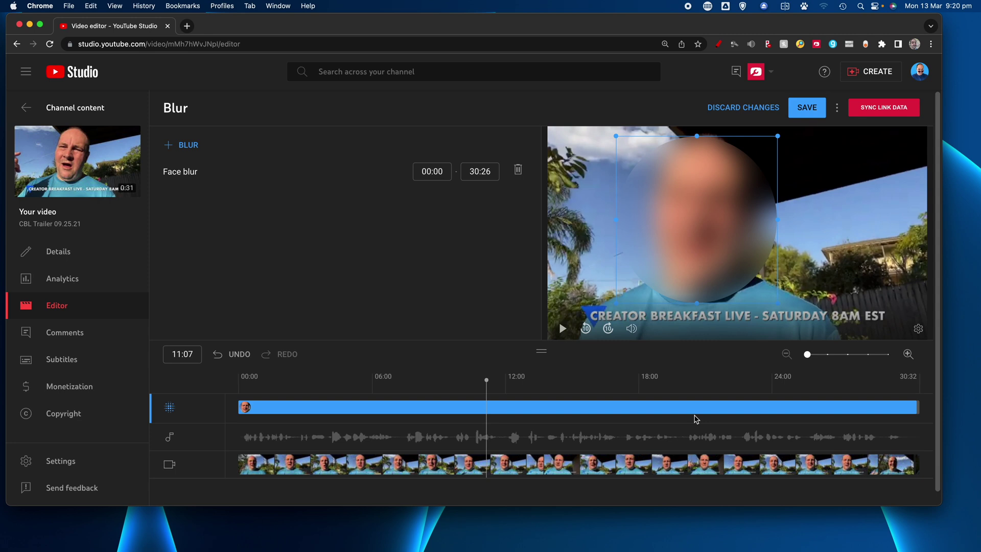
# - Play and scrub the video from the start to check how the face blur follows the moving face
pyautogui.moveTo(492, 385); pyautogui.dragTo(239, 384)
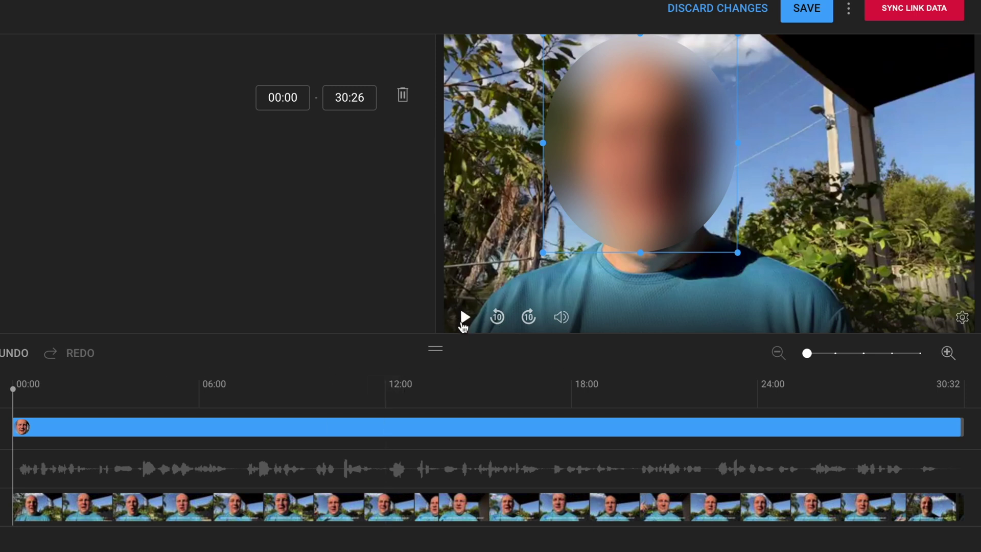
pyautogui.click(464, 320)
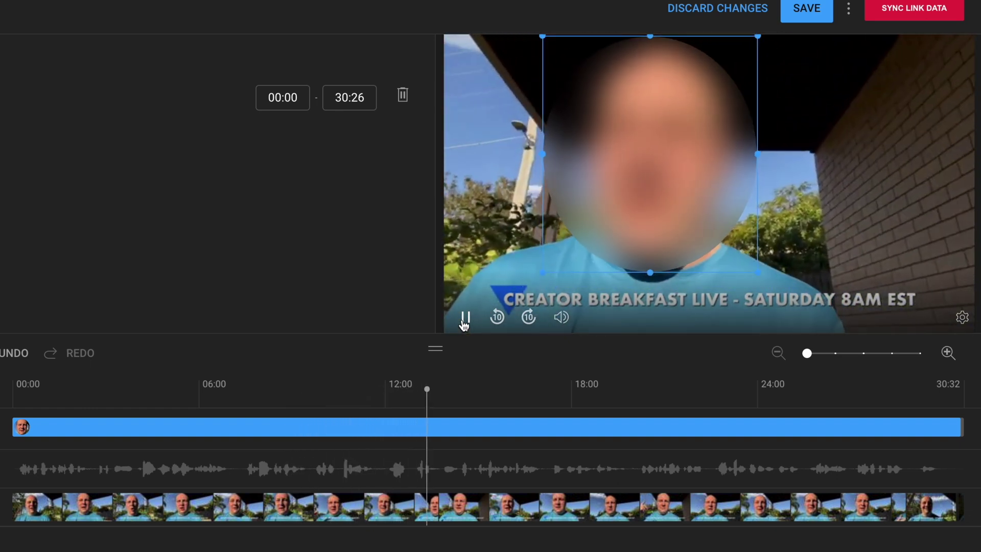
pyautogui.click(465, 317)
pyautogui.moveTo(813, 403); pyautogui.dragTo(62, 378)
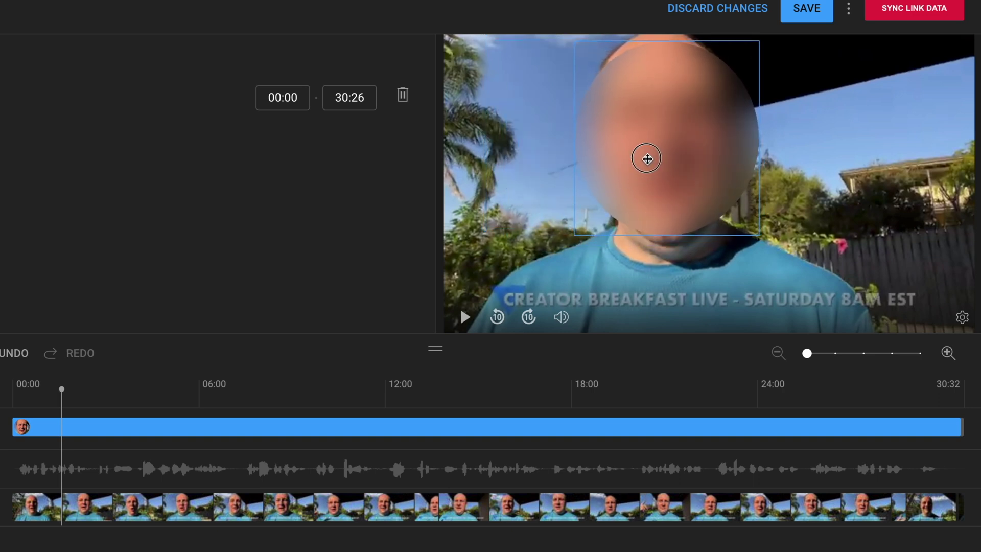
pyautogui.click(646, 159)
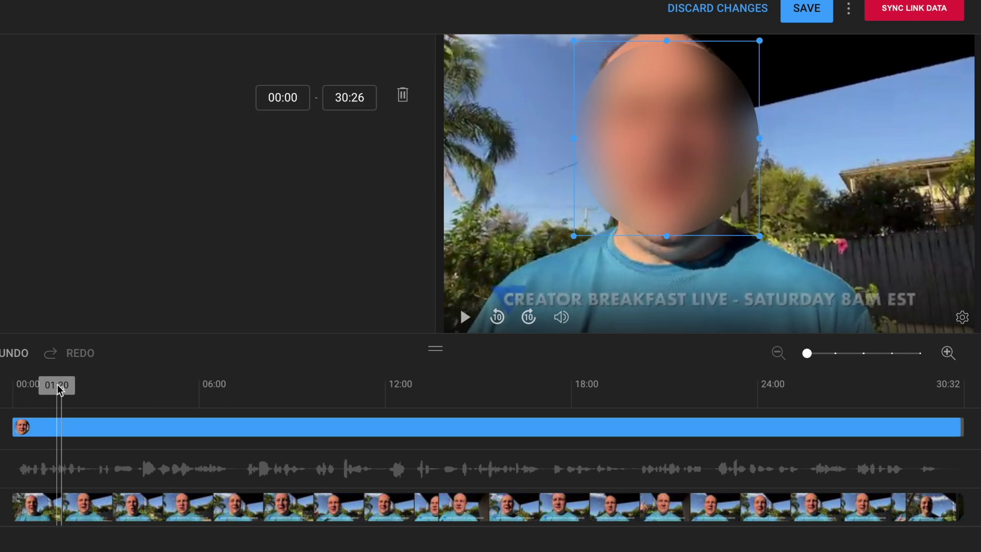
pyautogui.moveTo(61, 389); pyautogui.dragTo(5, 387)
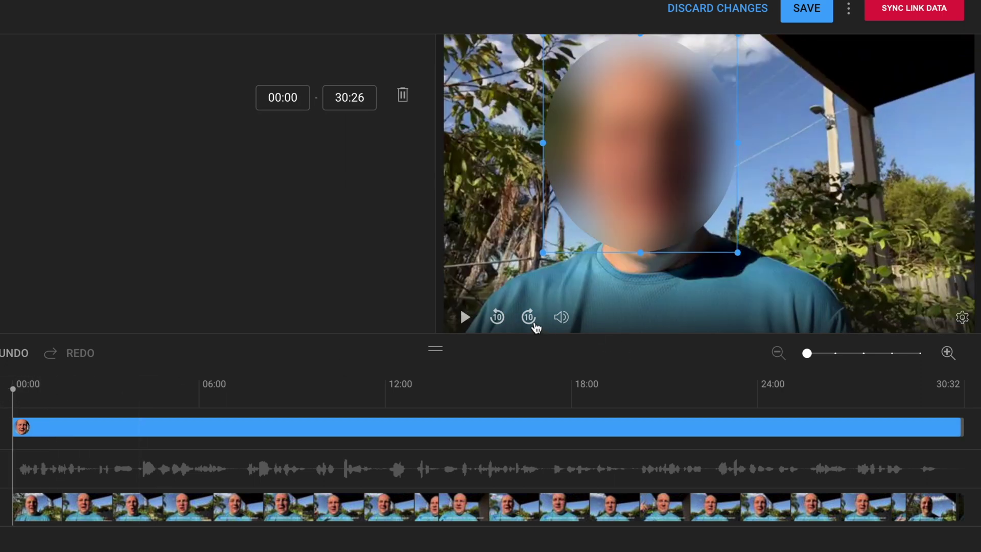
pyautogui.click(466, 317)
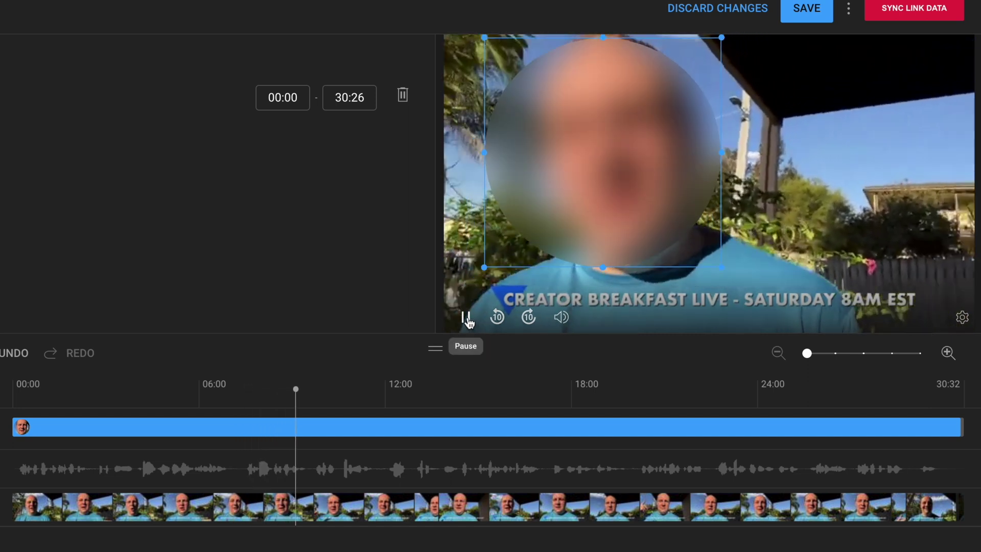
pyautogui.click(467, 318)
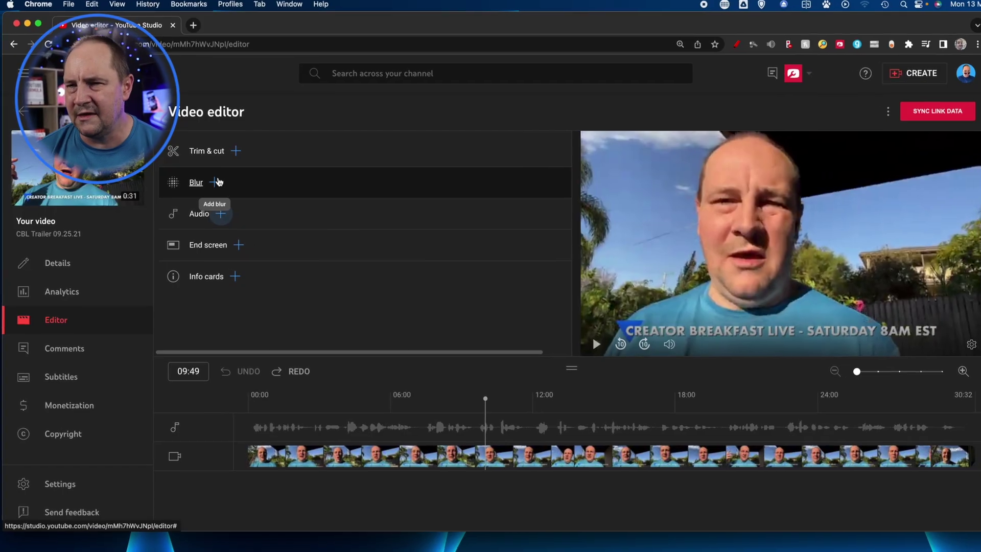
# - Add a rectangular custom blur, flatten and widen it, and place it over the SATURDAY 8AM EST part of the caption
pyautogui.click(219, 181)
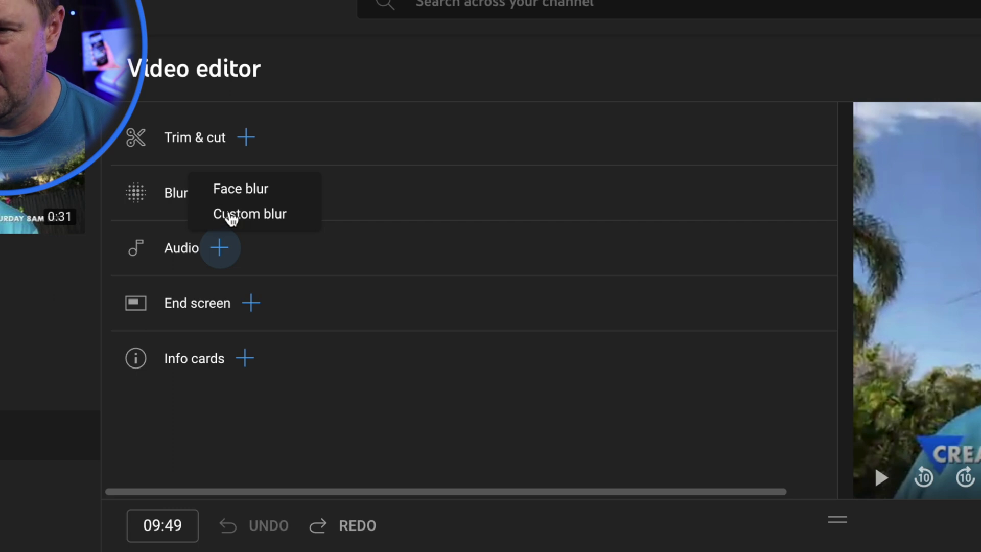
pyautogui.click(231, 215)
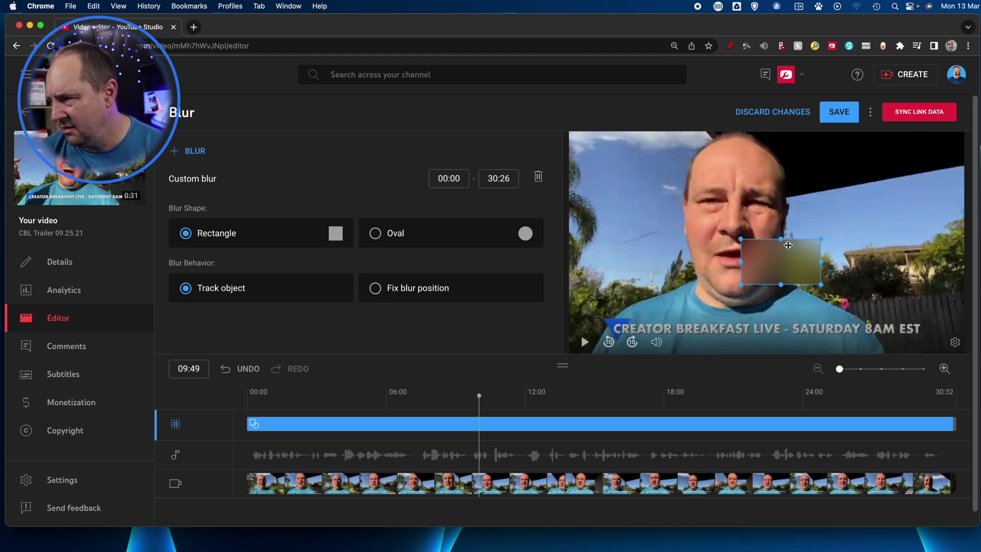
pyautogui.moveTo(782, 241); pyautogui.dragTo(782, 261)
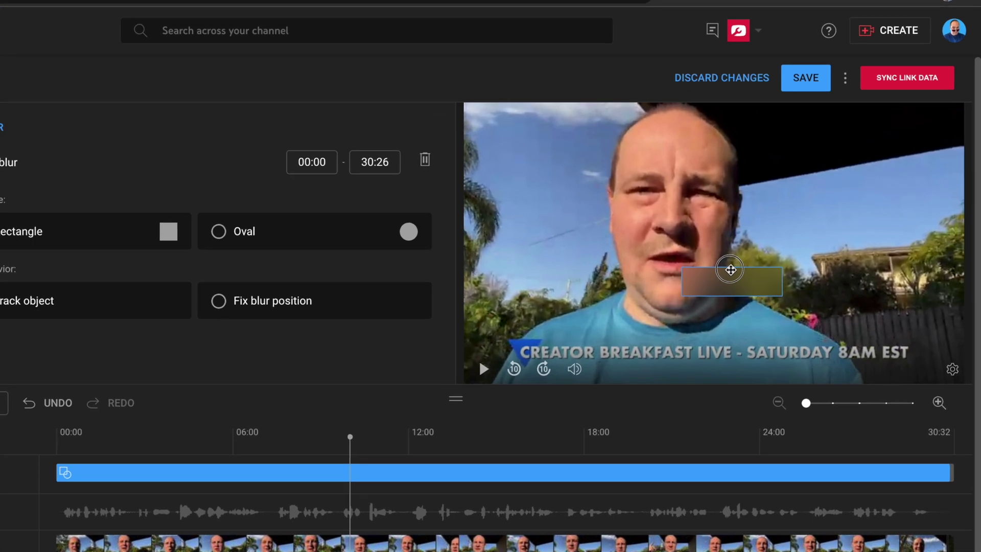
pyautogui.moveTo(726, 298); pyautogui.dragTo(872, 308)
pyautogui.moveTo(753, 300); pyautogui.dragTo(823, 389)
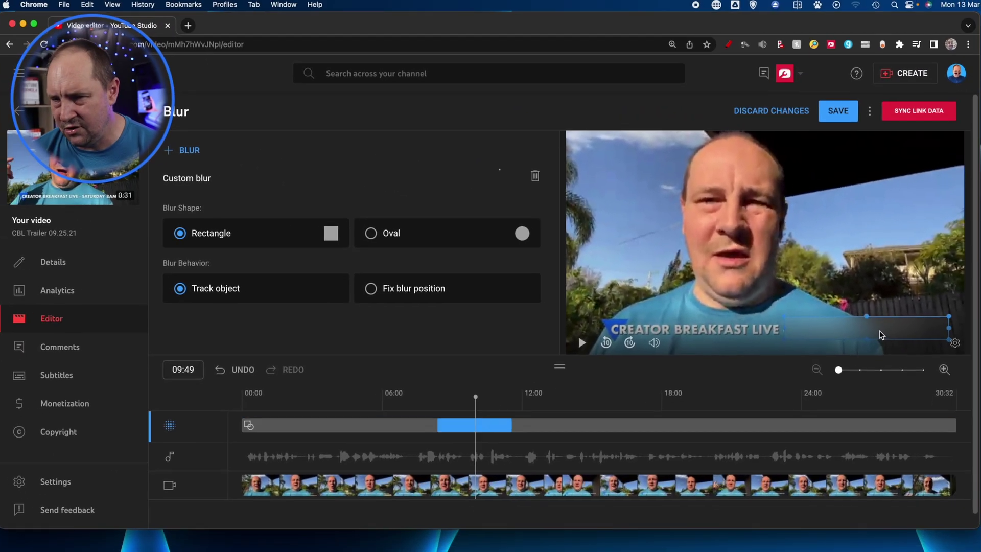
# - Set the custom blur's behavior to Fix blur position and scrub the timeline to check it
pyautogui.click(163, 307)
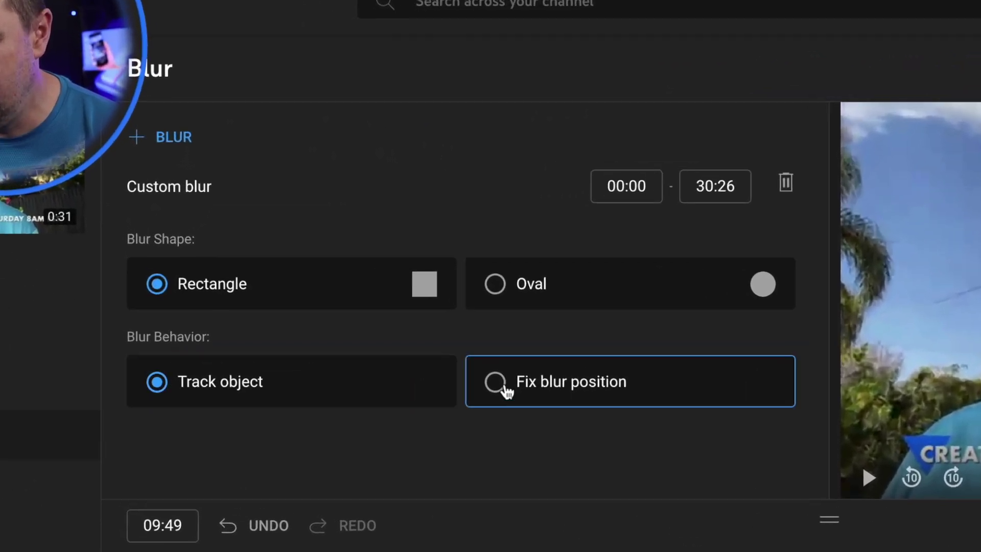
pyautogui.click(452, 349)
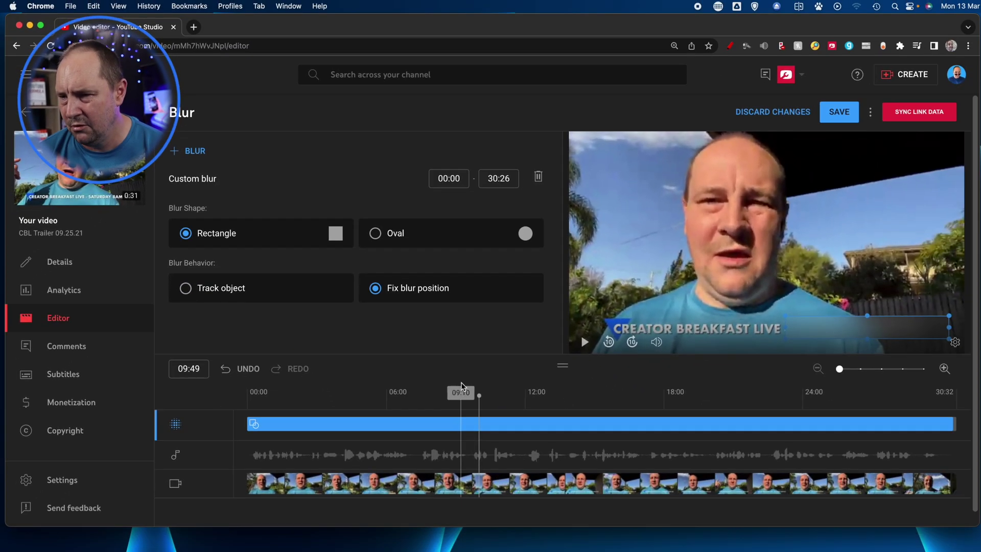
pyautogui.moveTo(479, 395); pyautogui.dragTo(451, 373)
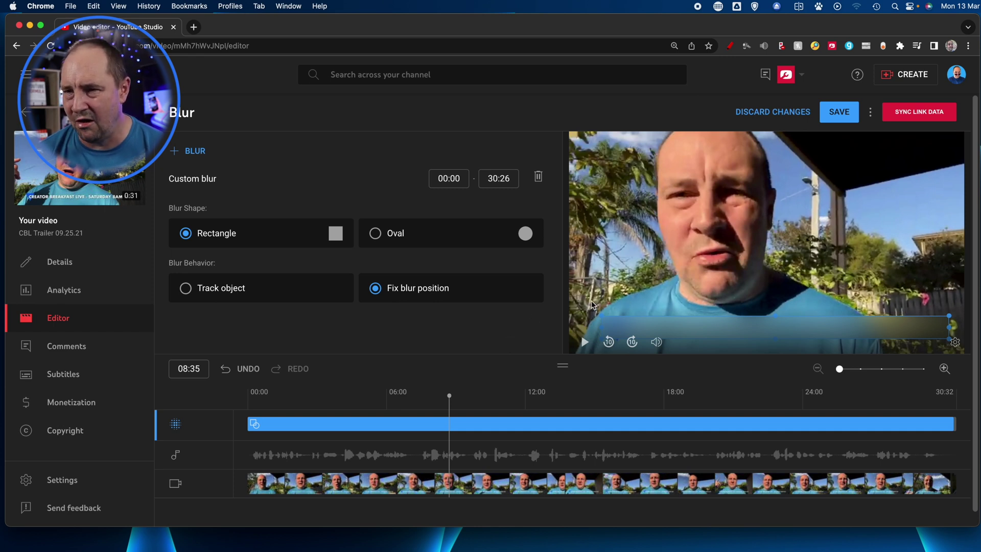
pyautogui.moveTo(414, 395); pyautogui.dragTo(811, 400)
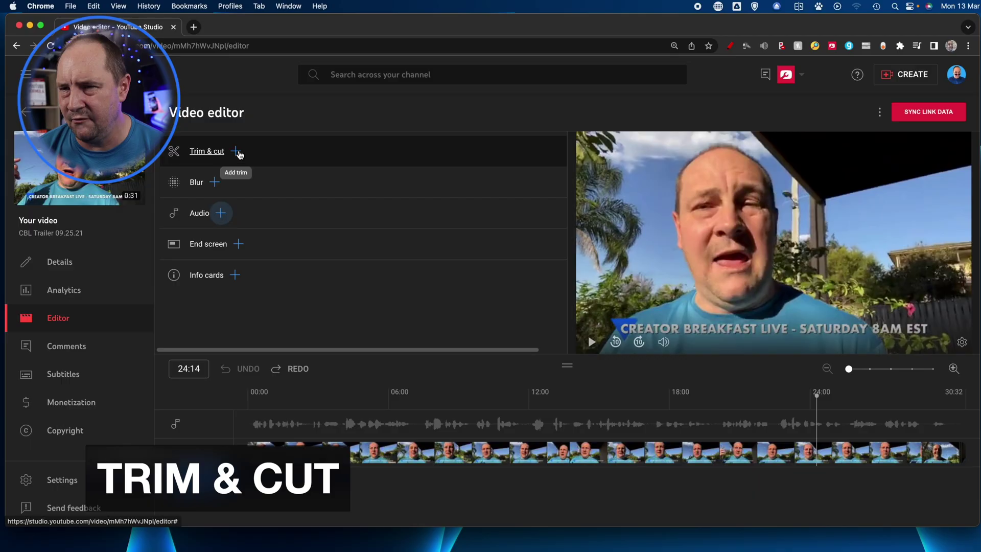
# - Start Trim & cut and try the trim handles at the start and end of the video
pyautogui.click(237, 152)
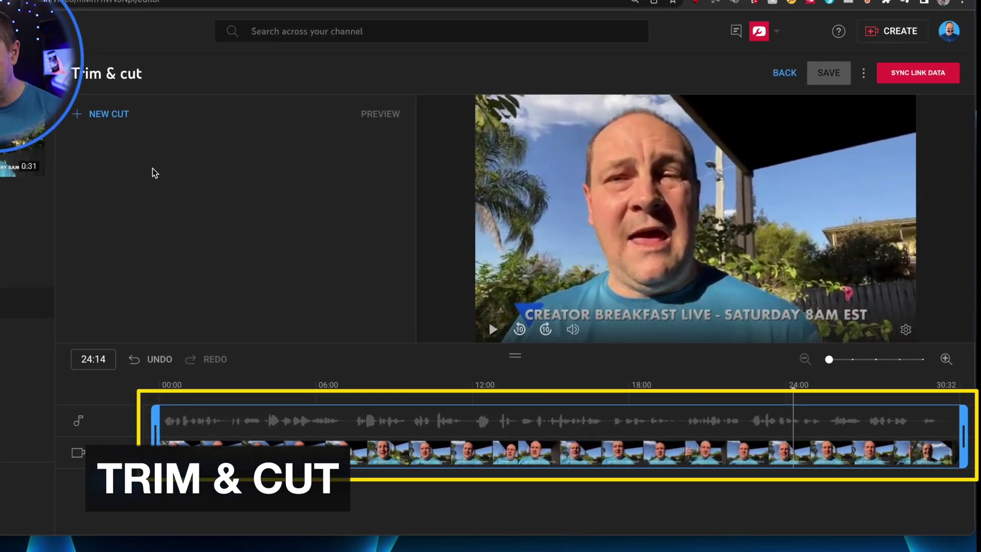
pyautogui.moveTo(157, 442); pyautogui.dragTo(122, 431)
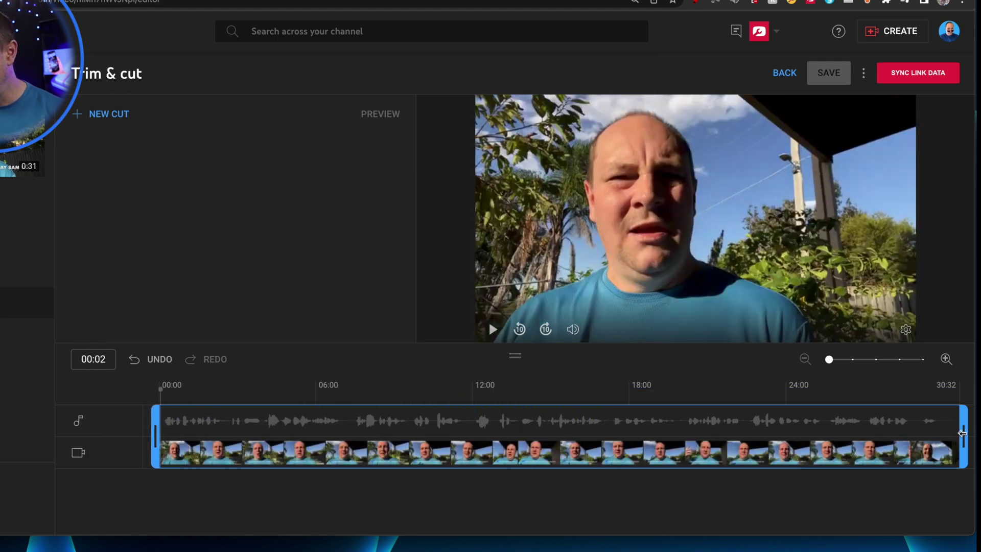
pyautogui.moveTo(963, 433)
pyautogui.mouseDown()
pyautogui.moveTo(417, 433)
pyautogui.moveTo(963, 434)
pyautogui.mouseUp()
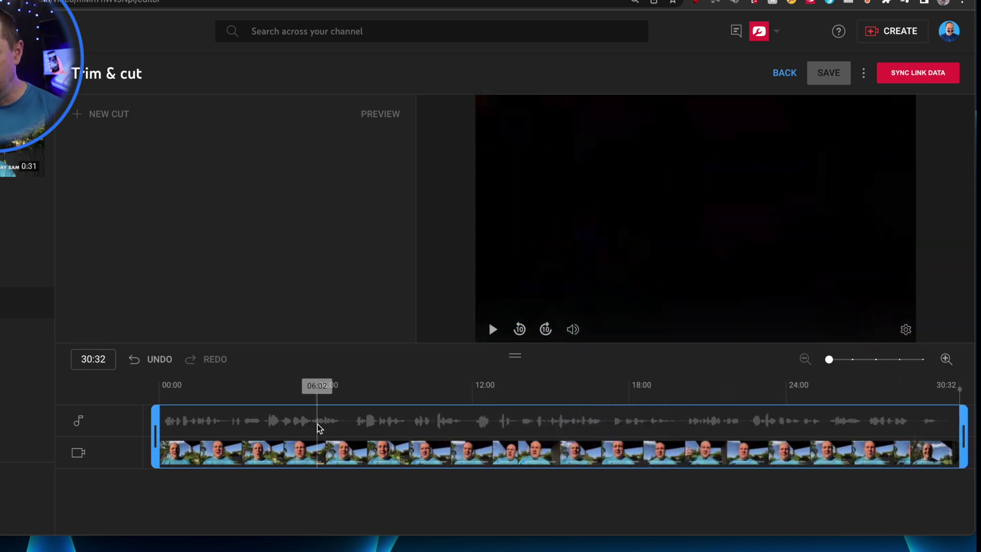
# - Create a new cut at 13:16 and adjust its range to run from 07:48 to 14:26
pyautogui.click(509, 377)
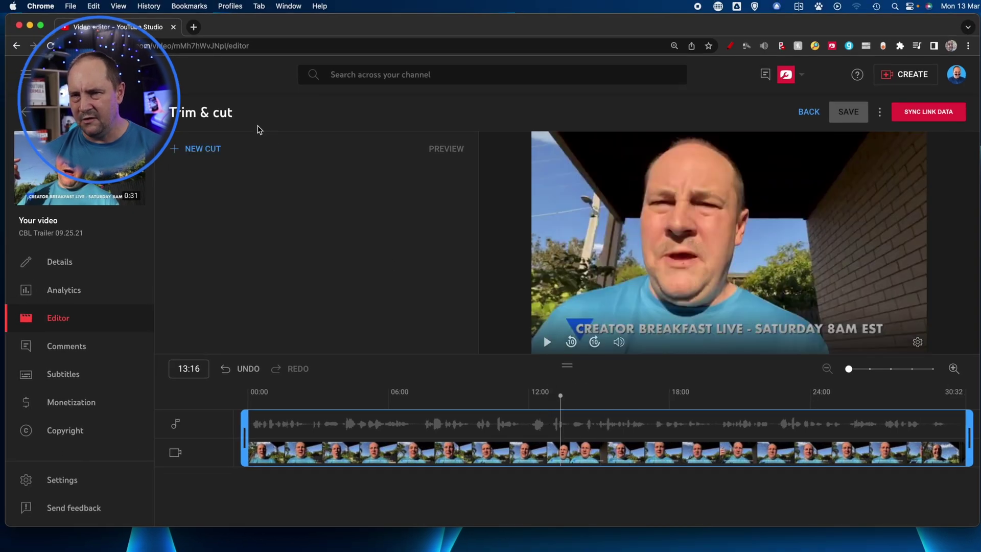
pyautogui.click(174, 149)
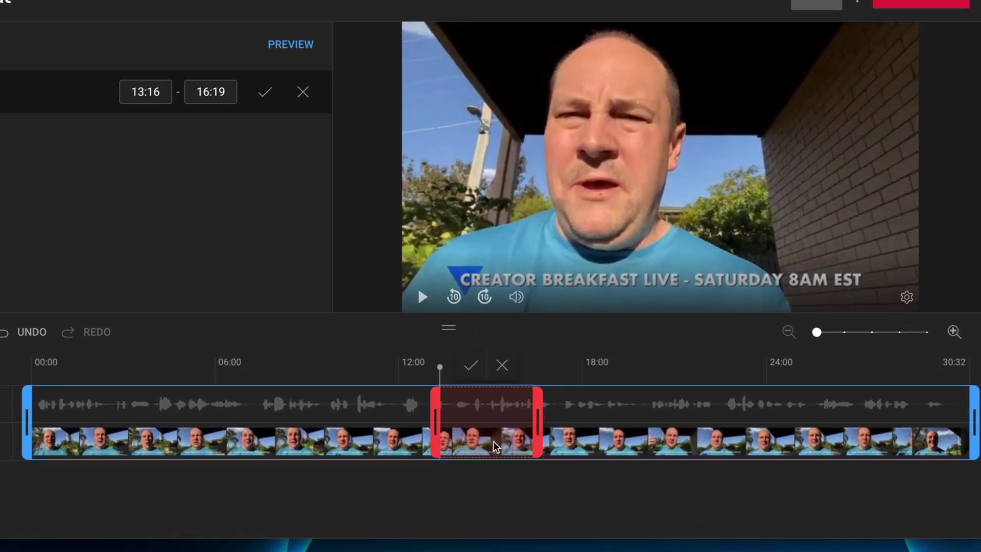
pyautogui.moveTo(513, 439); pyautogui.dragTo(294, 422)
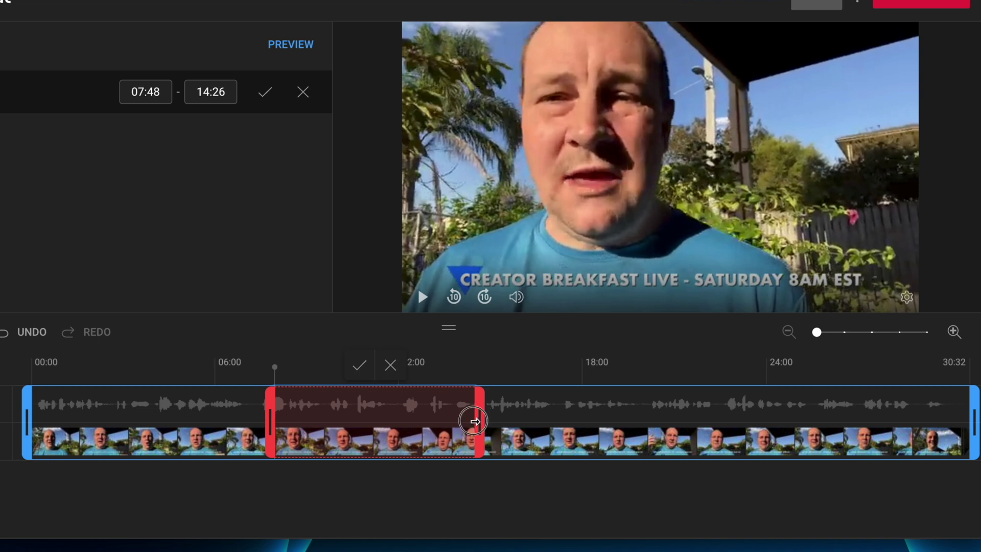